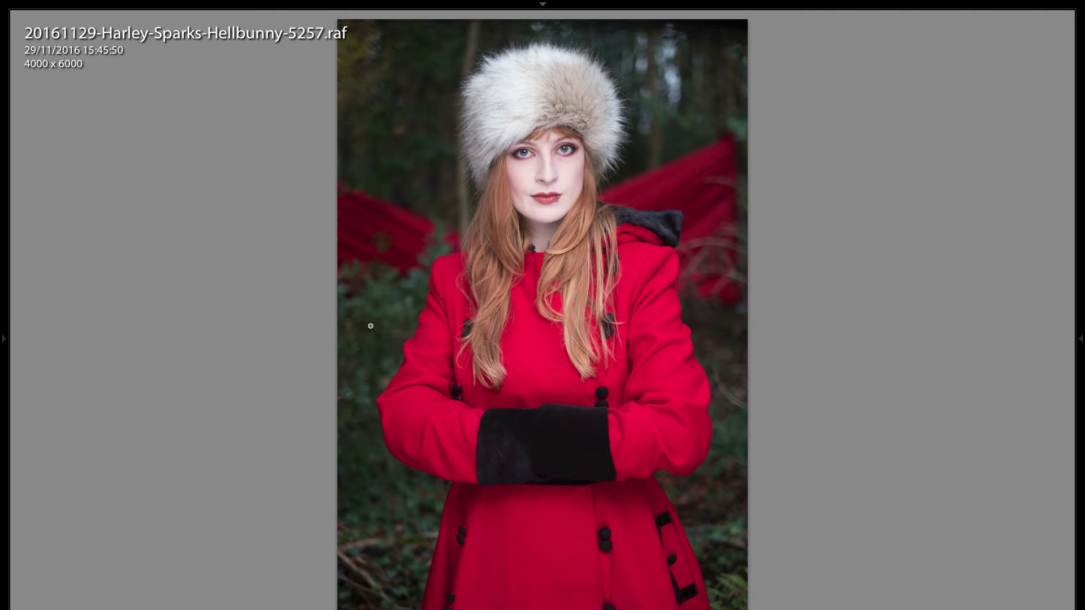
- Compare the raw RAF with its in-camera JPEG twin, then open the raw in Develop
{"action": "key", "text": "Right"}
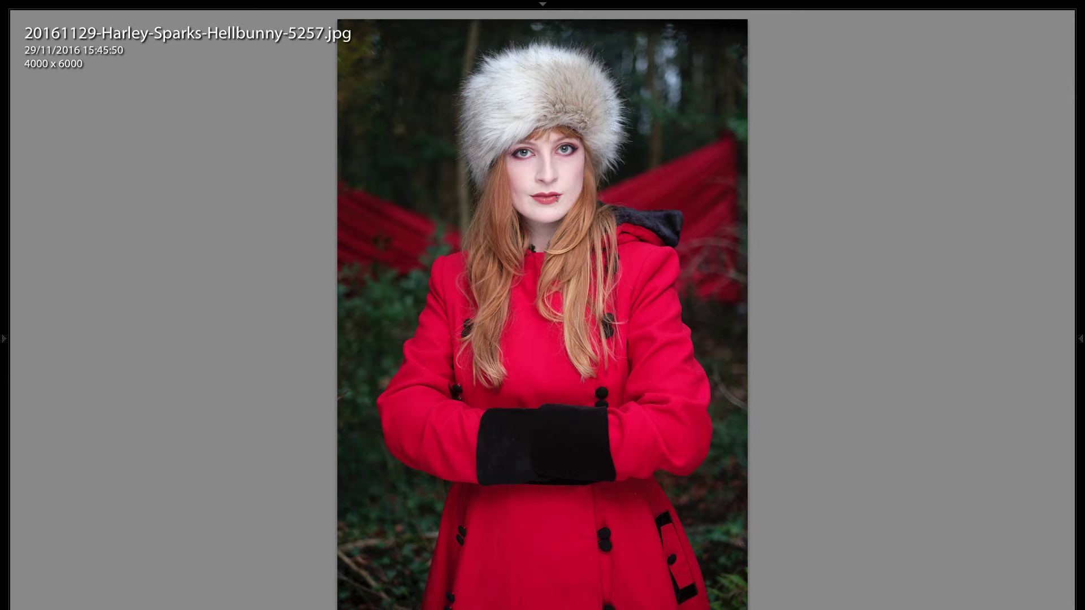
{"action": "key", "text": "Left"}
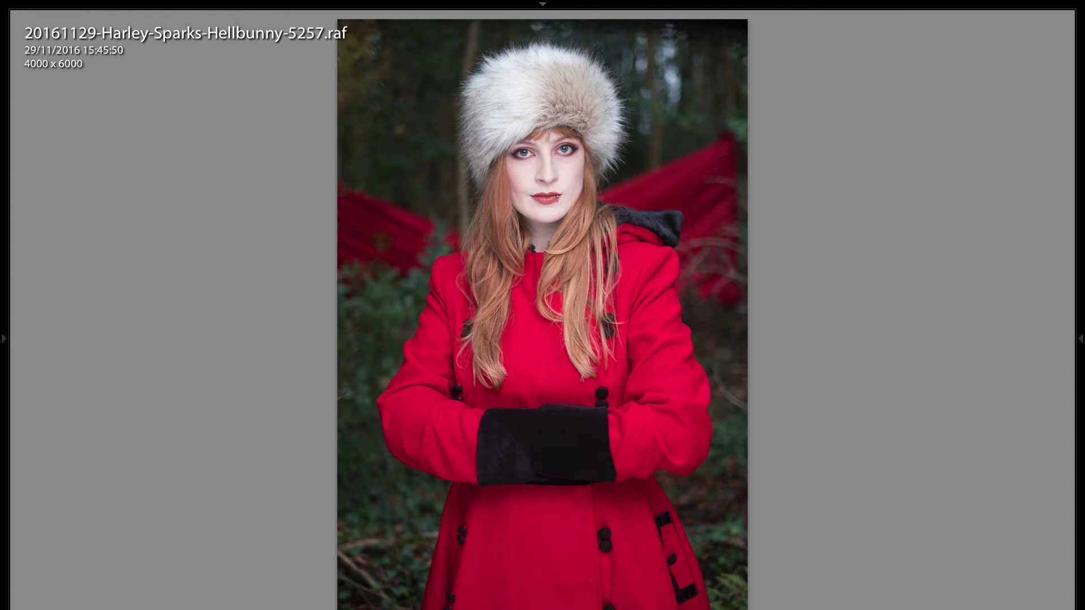
{"action": "key", "text": "d"}
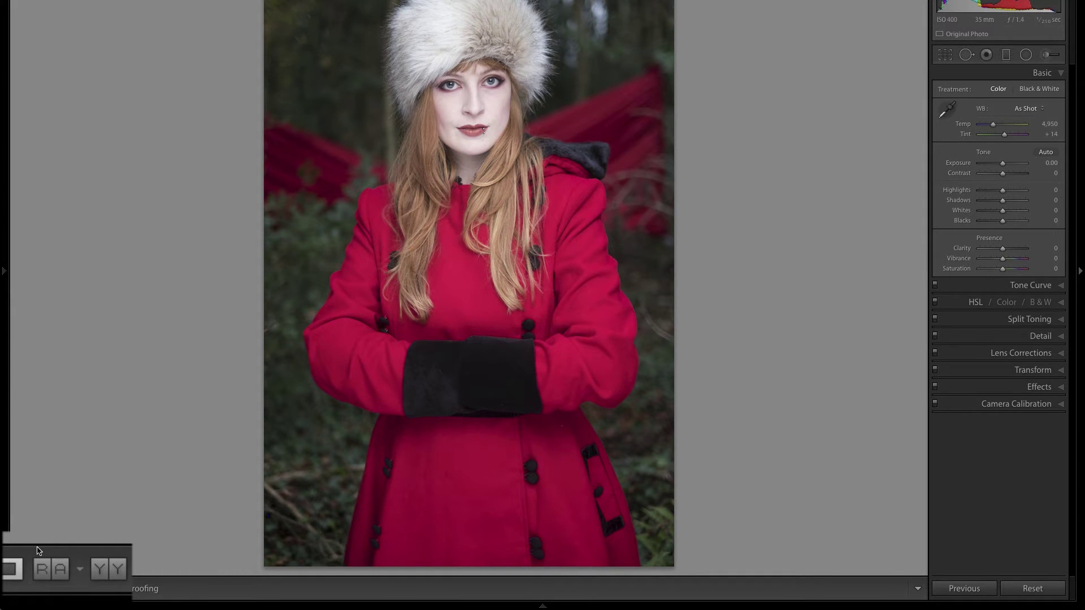
- Turn on left/right Reference View and drag the in-camera JPEG from the Filmstrip into the reference pane
{"action": "left_click", "coordinate": [50, 589]}
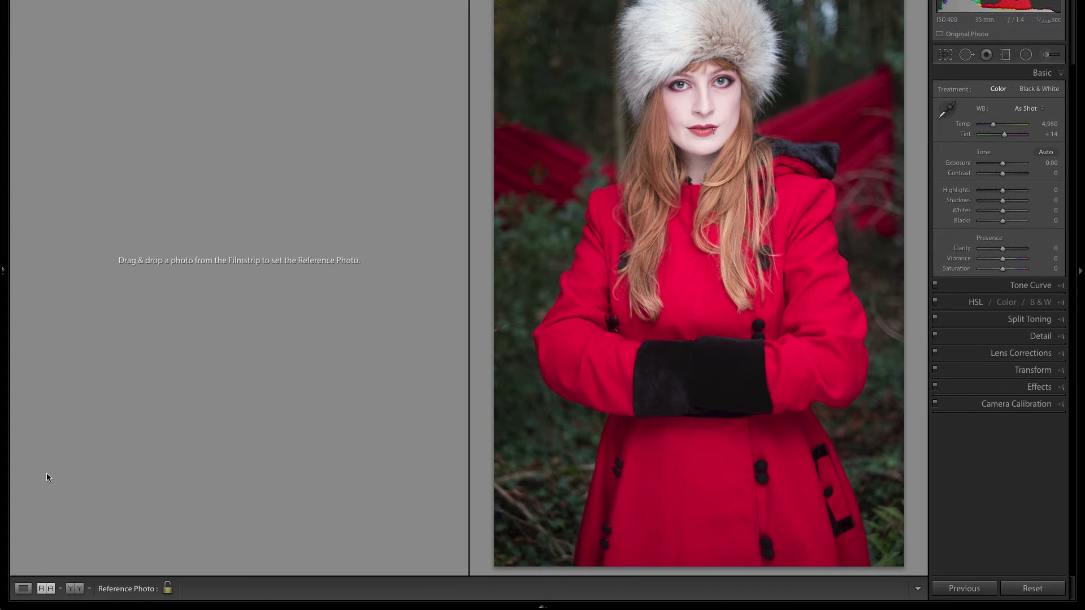
{"action": "left_click", "coordinate": [50, 589]}
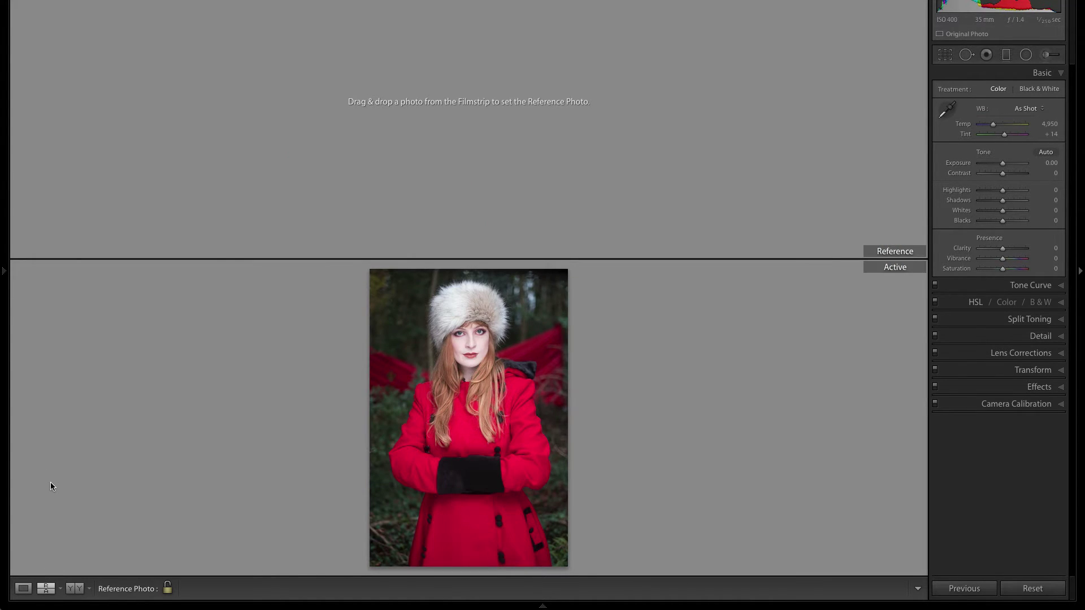
{"action": "left_click", "coordinate": [46, 589]}
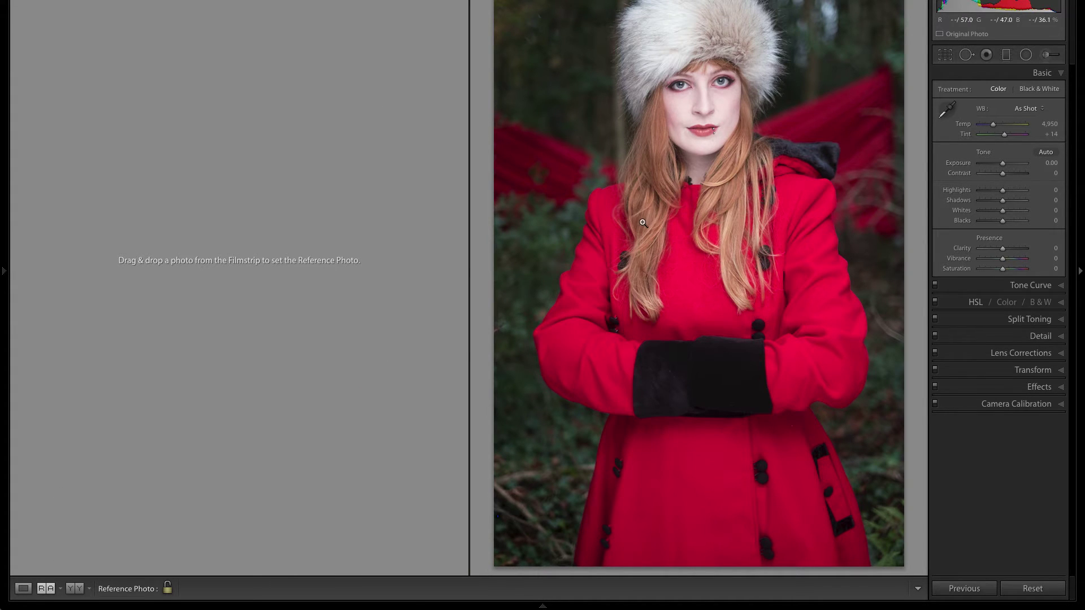
{"action": "left_click", "coordinate": [542, 606]}
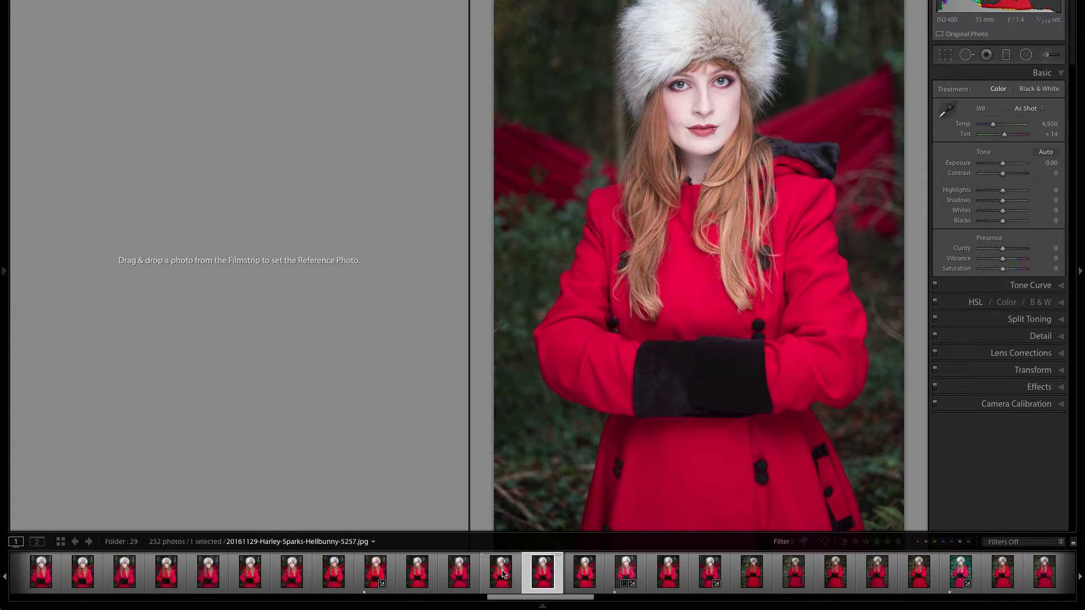
{"action": "left_click_drag", "start_coordinate": [500, 575], "coordinate": [247, 255]}
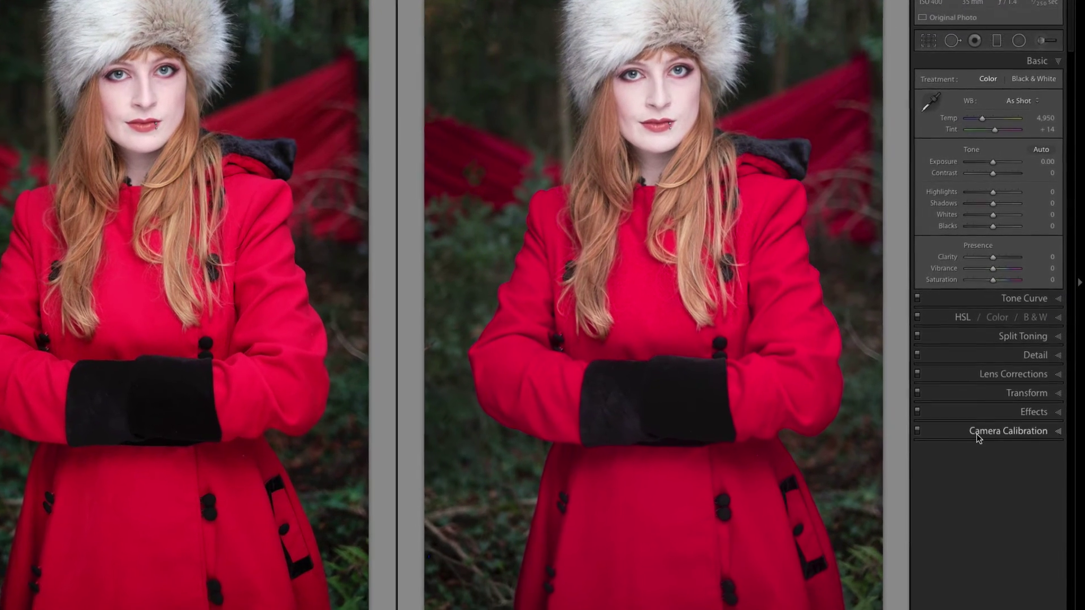
- Apply the Camera PROVIA/STANDARD profile from the Camera Calibration panel
{"action": "left_click", "coordinate": [978, 421]}
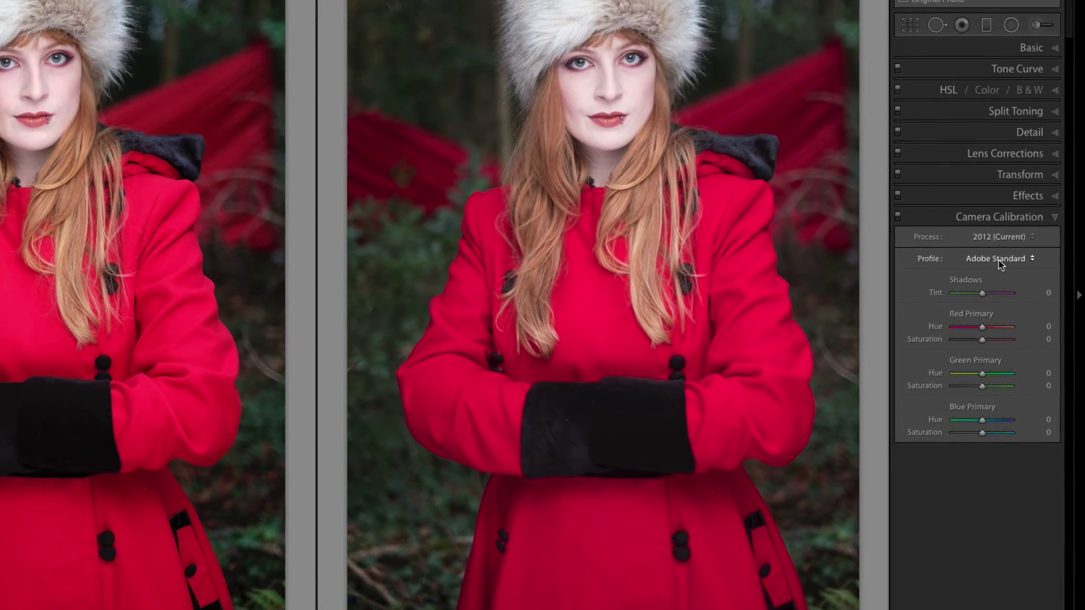
{"action": "left_click", "coordinate": [996, 260]}
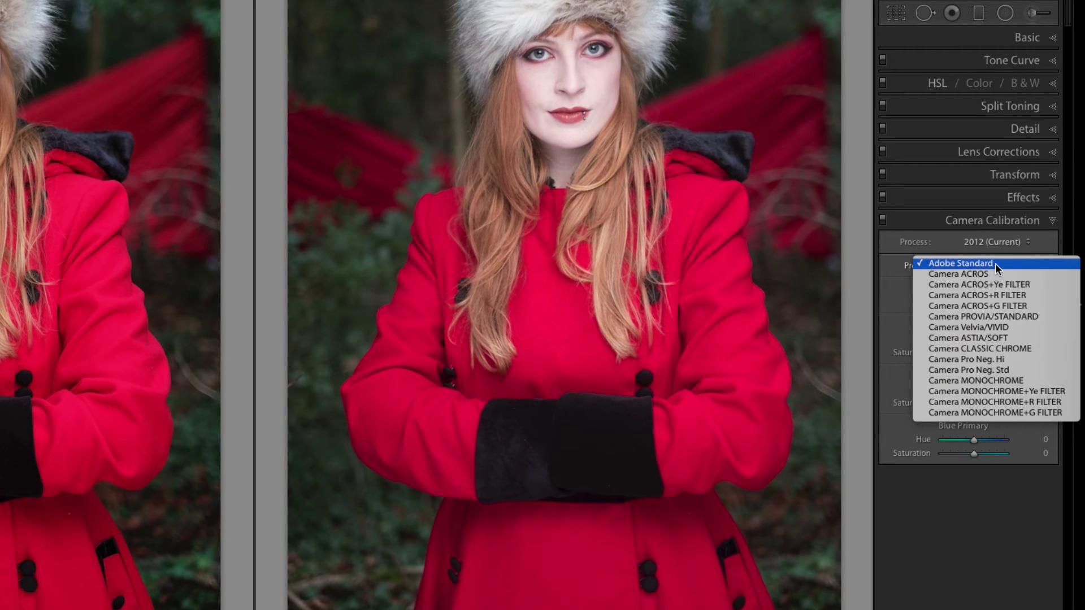
{"action": "left_click", "coordinate": [1051, 317]}
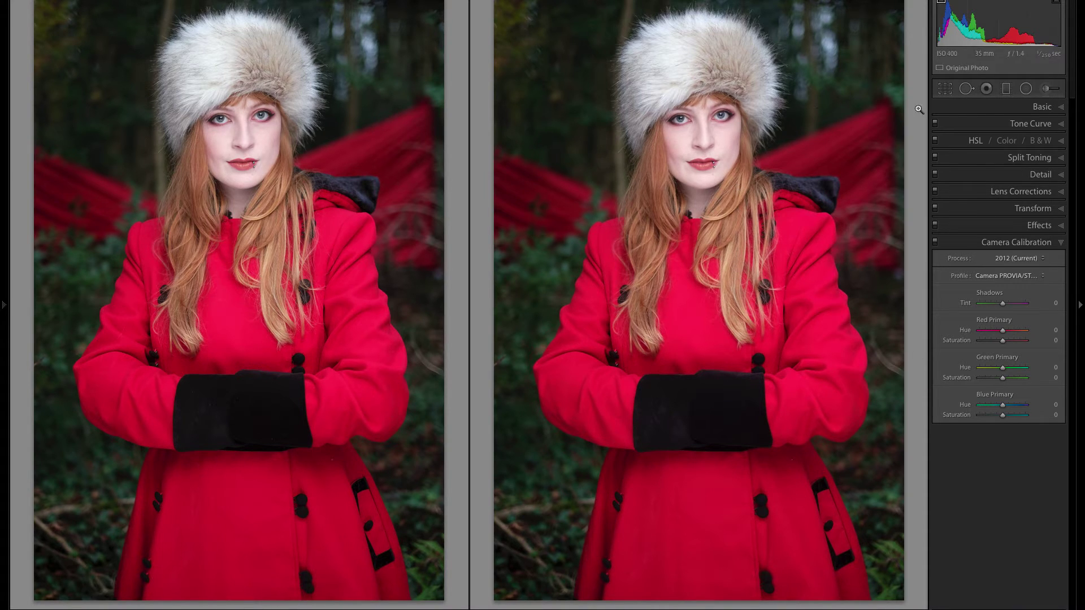
{"action": "left_click", "coordinate": [1042, 109]}
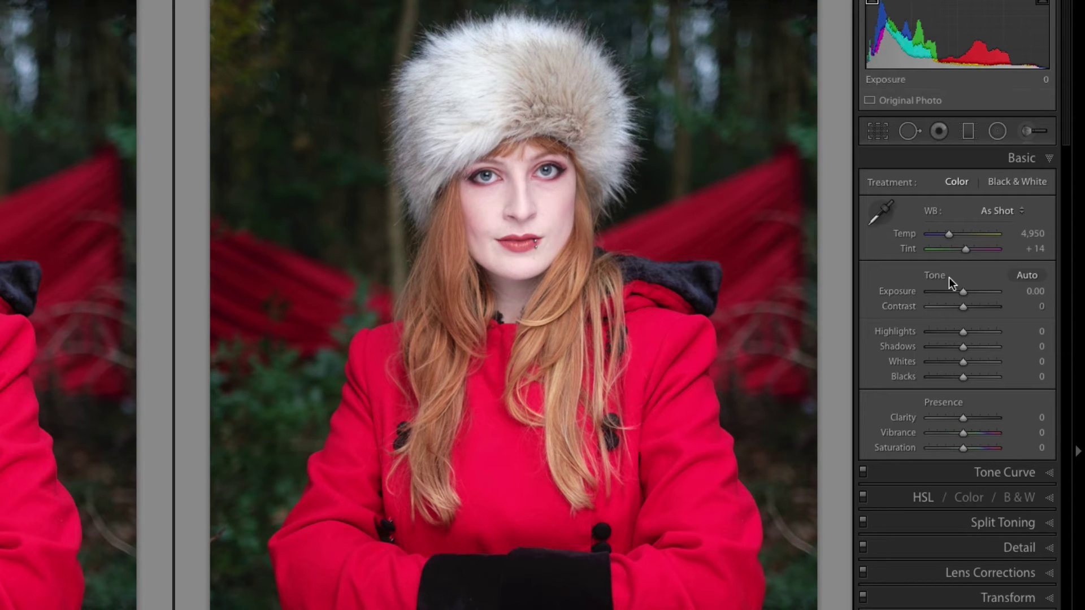
- Raise Exposure to +0.10 and lower Contrast to −2 on the raw portrait
{"action": "left_click", "coordinate": [963, 291]}
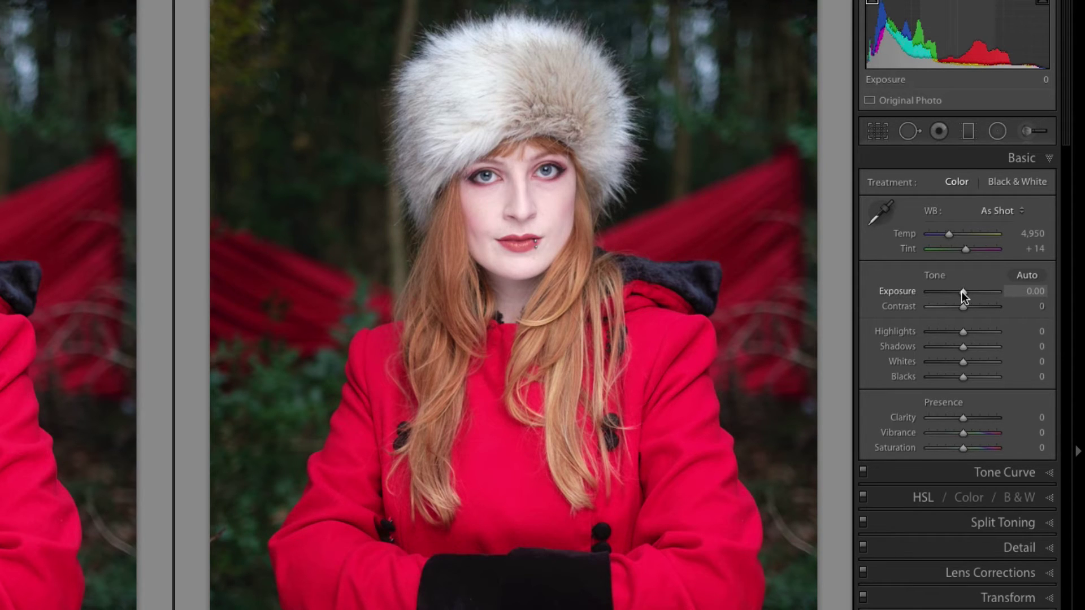
{"action": "mouse_move", "coordinate": [961, 293]}
{"action": "left_mouse_down"}
{"action": "mouse_move", "coordinate": [961, 308]}
{"action": "mouse_move", "coordinate": [963, 290]}
{"action": "left_mouse_up"}
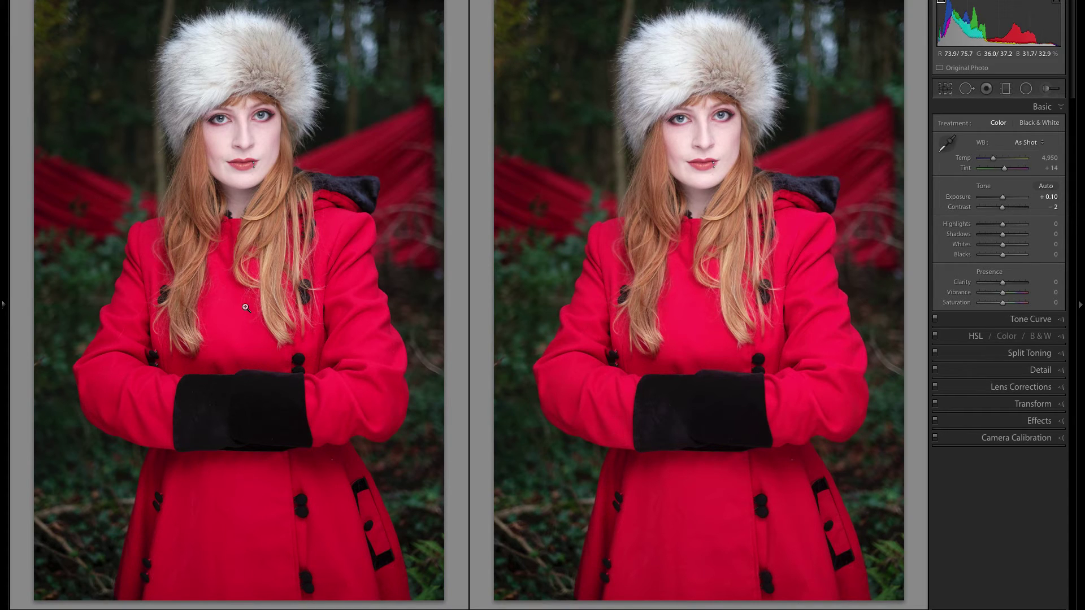
- Make Tint the keyboard-adjusted setting and test lowering it to +9 and −1
{"action": "key", "text": "comma"}
{"action": "key", "text": "period"}
{"action": "key", "text": "comma"}
{"action": "key", "text": "period"}
{"action": "key", "text": "minus"}
{"action": "key", "text": "minus"}
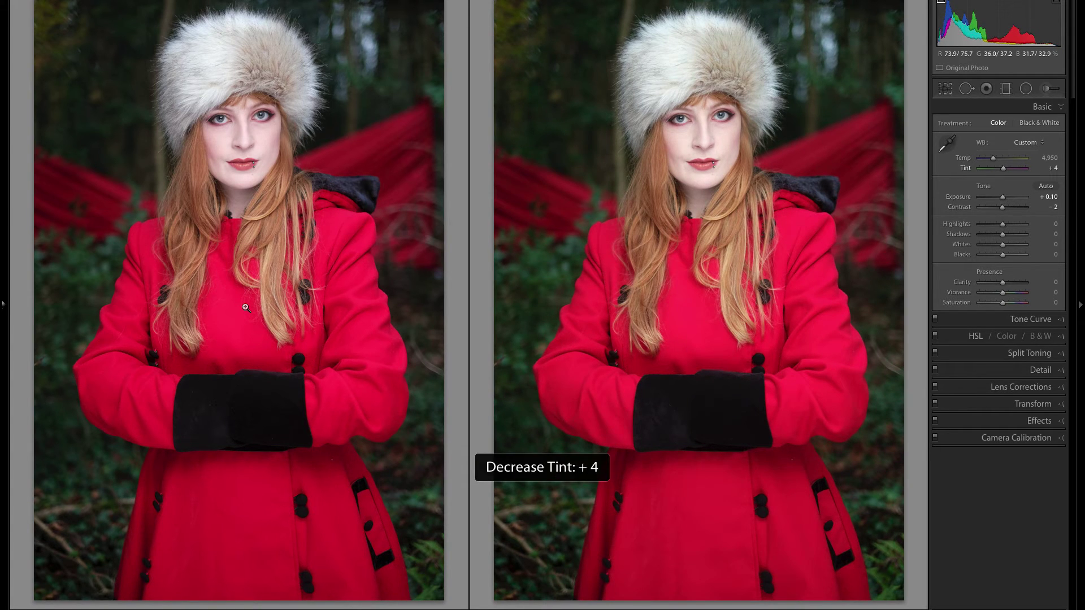
{"action": "key", "text": "minus"}
{"action": "key", "text": "minus"}
{"action": "key", "text": "equal"}
{"action": "key", "text": "equal"}
{"action": "key", "text": "equal"}
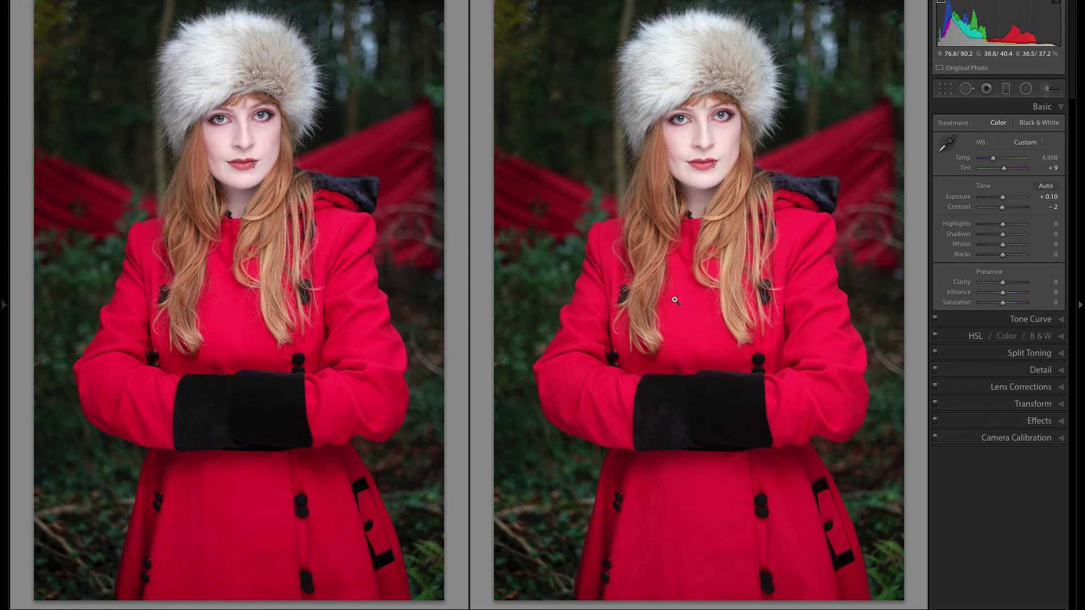
- Try Tint values from −6 to +19, settle at +14, and check it in Lights Out
{"action": "key", "text": "minus"}
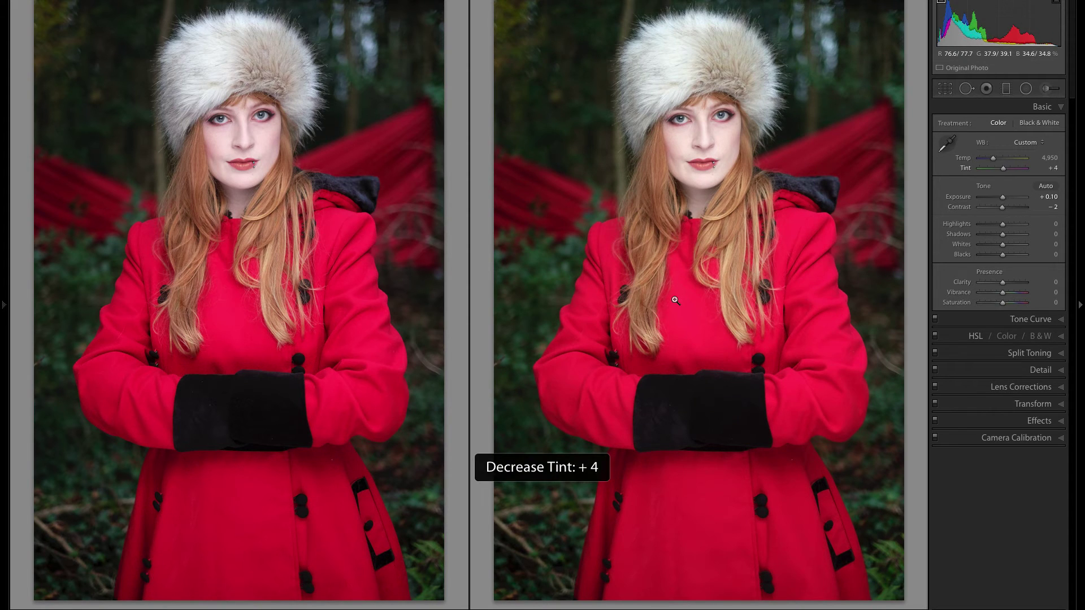
{"action": "key", "text": "minus"}
{"action": "key", "text": "minus"}
{"action": "key", "text": "minus"}
{"action": "key", "text": "minus"}
{"action": "key", "text": "minus"}
{"action": "key", "text": "equal"}
{"action": "key", "text": "equal"}
{"action": "key", "text": "equal"}
{"action": "key", "text": "equal"}
{"action": "key", "text": "equal"}
{"action": "key", "text": "equal"}
{"action": "key", "text": "equal"}
{"action": "key", "text": "equal"}
{"action": "key", "text": "equal"}
{"action": "key", "text": "equal"}
{"action": "key", "text": "equal"}
{"action": "key", "text": "equal"}
{"action": "key", "text": "equal"}
{"action": "key", "text": "equal"}
{"action": "key", "text": "equal"}
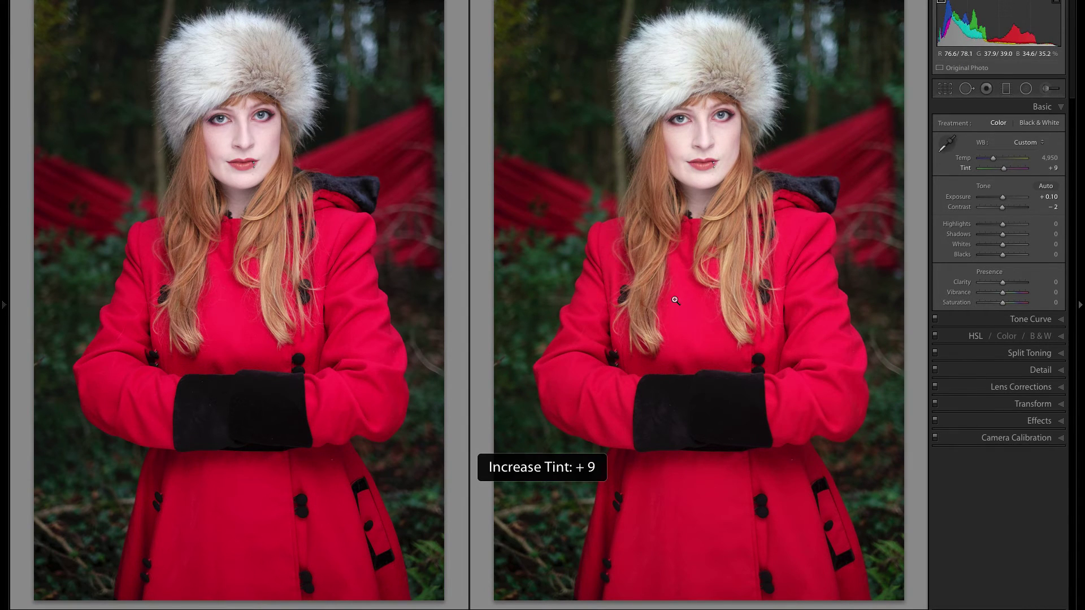
{"action": "key", "text": "equal"}
{"action": "key", "text": "equal"}
{"action": "key", "text": "equal"}
{"action": "key", "text": "equal"}
{"action": "key", "text": "equal"}
{"action": "key", "text": "equal"}
{"action": "key", "text": "equal"}
{"action": "key", "text": "equal"}
{"action": "key", "text": "equal"}
{"action": "key", "text": "equal"}
{"action": "key", "text": "minus"}
{"action": "key", "text": "minus"}
{"action": "key", "text": "minus"}
{"action": "key", "text": "minus"}
{"action": "key", "text": "minus"}
{"action": "key", "text": "minus"}
{"action": "key", "text": "minus"}
{"action": "key", "text": "minus"}
{"action": "key", "text": "minus"}
{"action": "key", "text": "minus"}
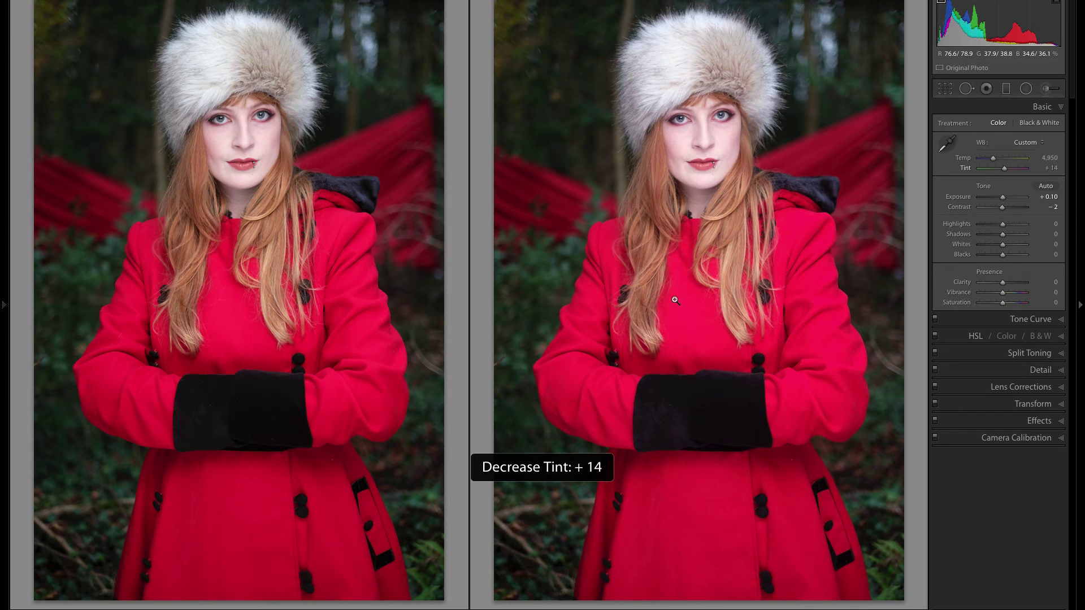
{"action": "key", "text": "equal"}
{"action": "key", "text": "equal"}
{"action": "key", "text": "equal"}
{"action": "key", "text": "equal"}
{"action": "key", "text": "equal"}
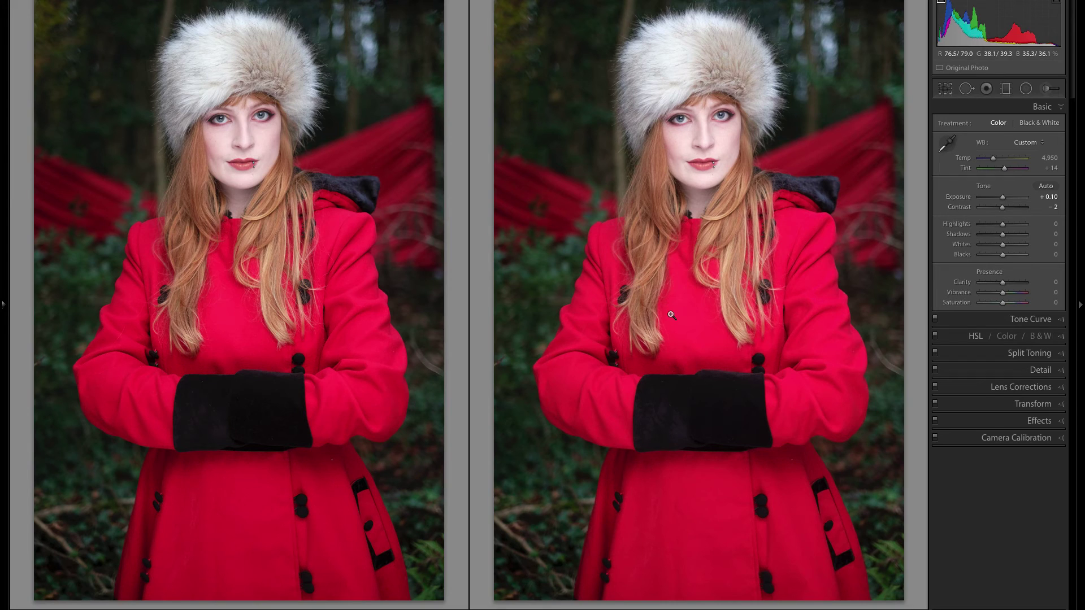
{"action": "key", "text": "l"}
{"action": "key", "text": "l"}
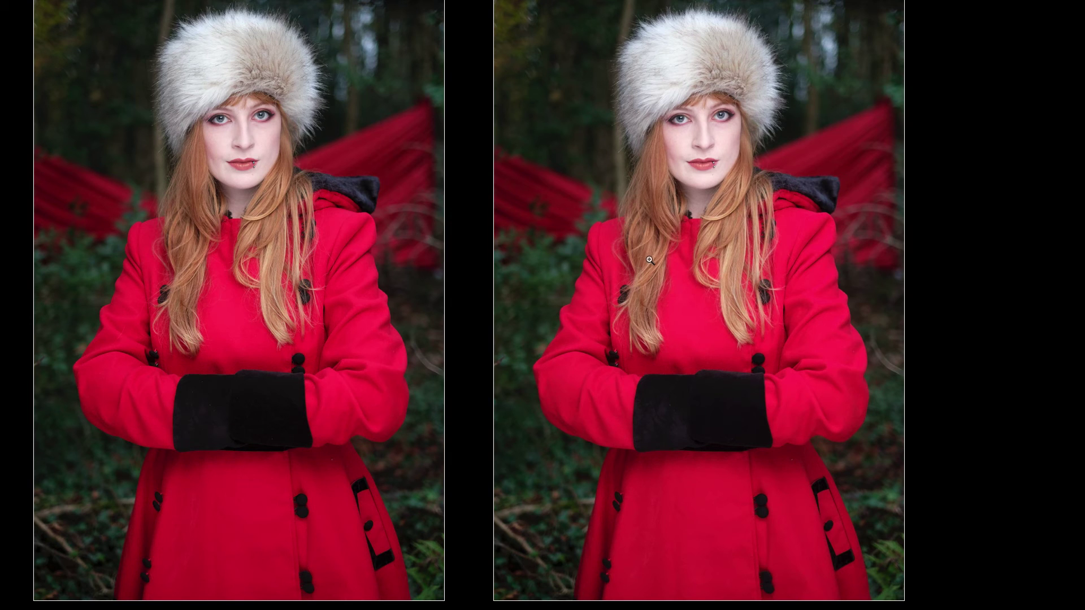
{"action": "key", "text": "l"}
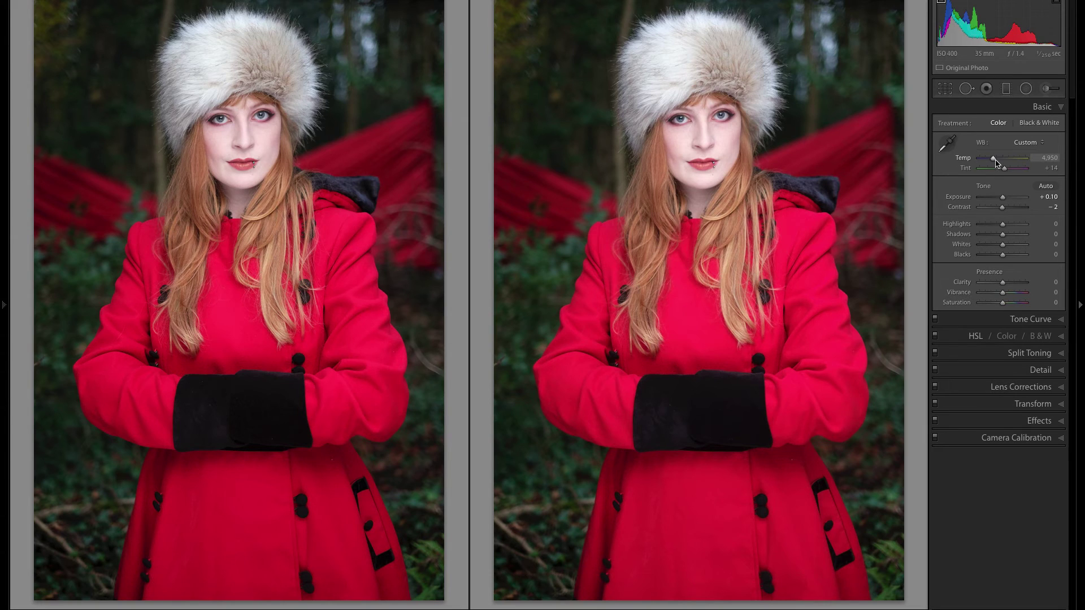
- Lift Shadows to +16 and Blacks to +13, and set Temp to exactly 4,700
{"action": "left_click_drag", "start_coordinate": [995, 161], "coordinate": [992, 161]}
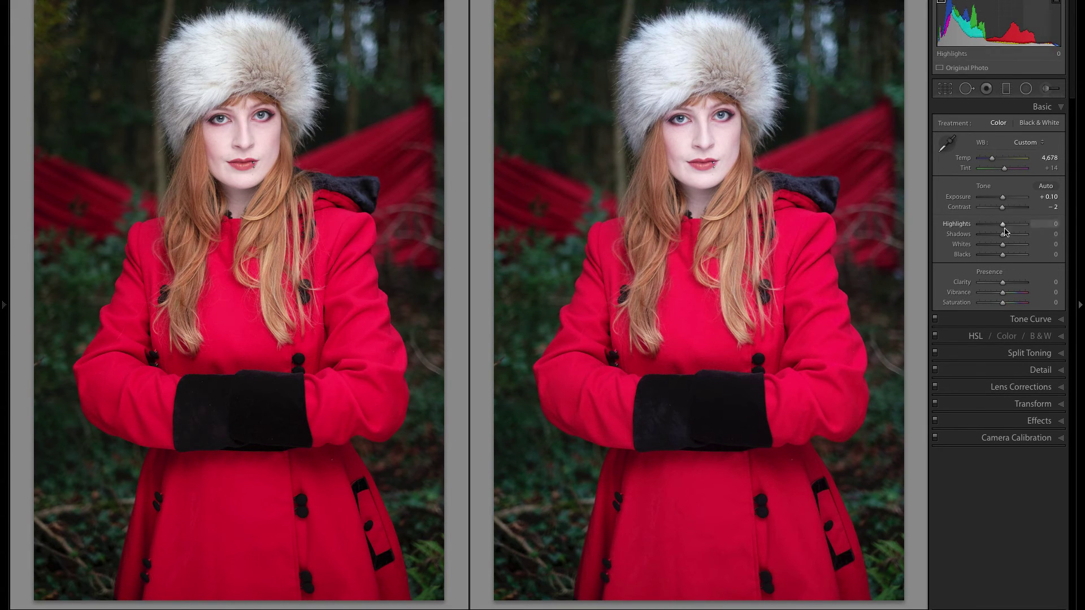
{"action": "left_click_drag", "start_coordinate": [1003, 237], "coordinate": [1009, 239]}
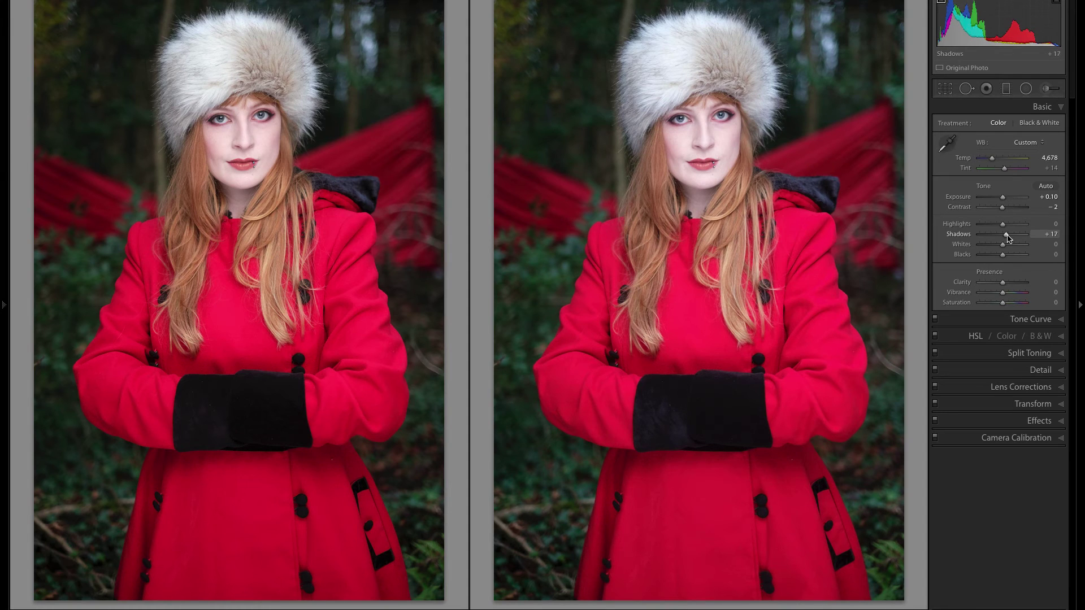
{"action": "left_click_drag", "start_coordinate": [1002, 255], "coordinate": [1006, 257]}
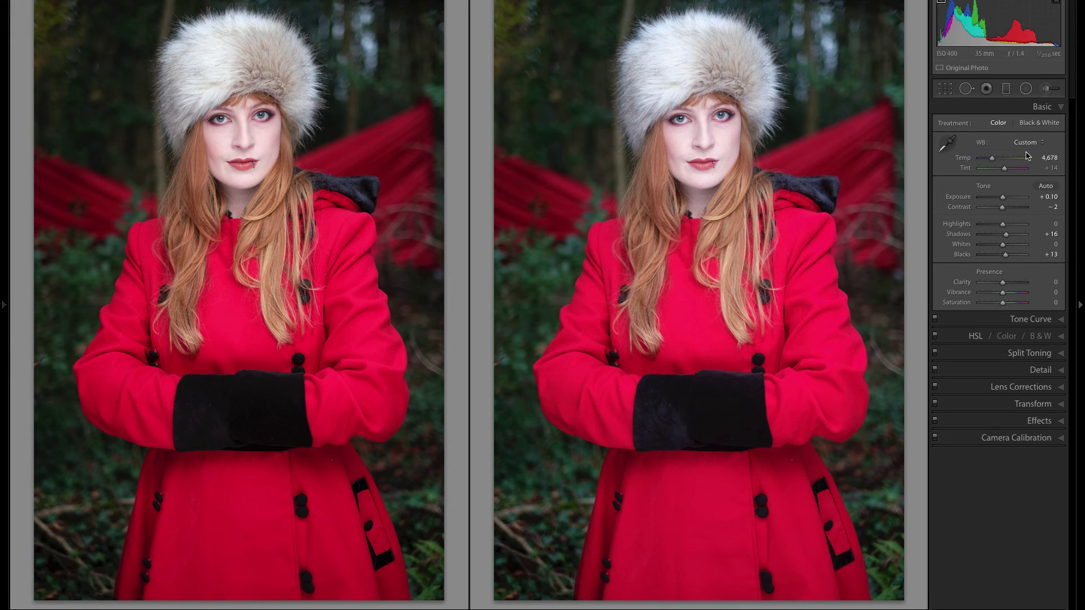
{"action": "left_click", "coordinate": [1048, 157]}
{"action": "type", "text": "4700"}
{"action": "key", "text": "Return"}
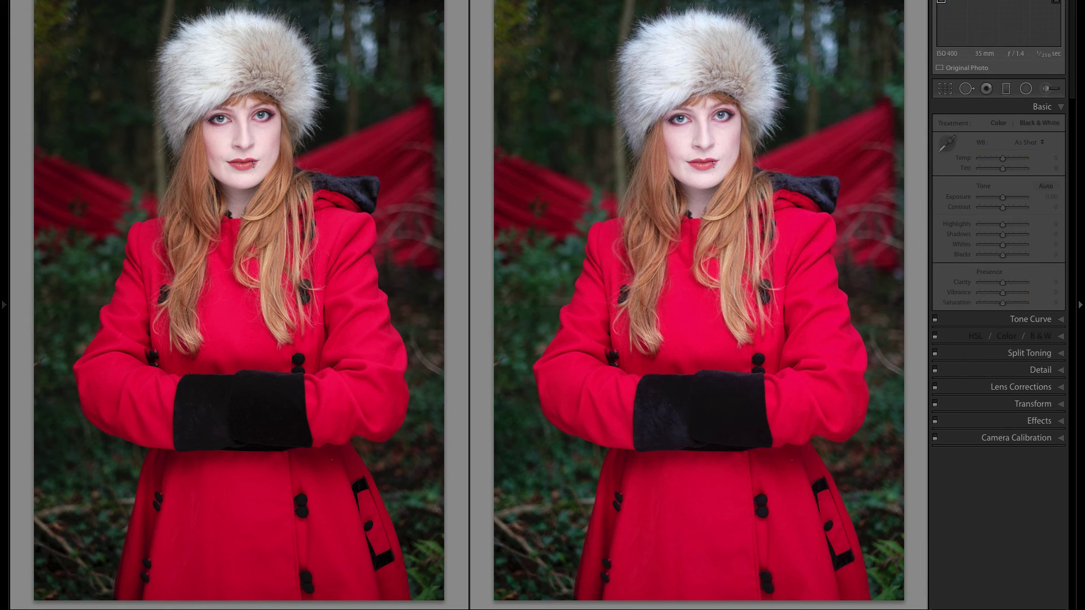
- Reset the Basic panel, switch to Library Loupe and back to Develop, and reopen Reference View
{"action": "key", "text": "ctrl+shift+r"}
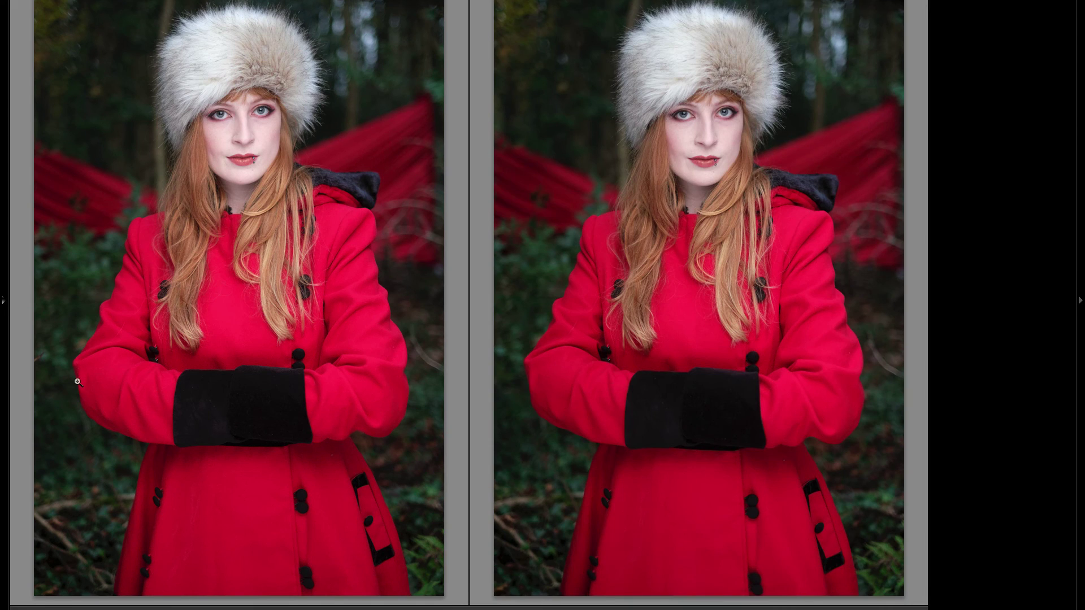
{"action": "key", "text": "e"}
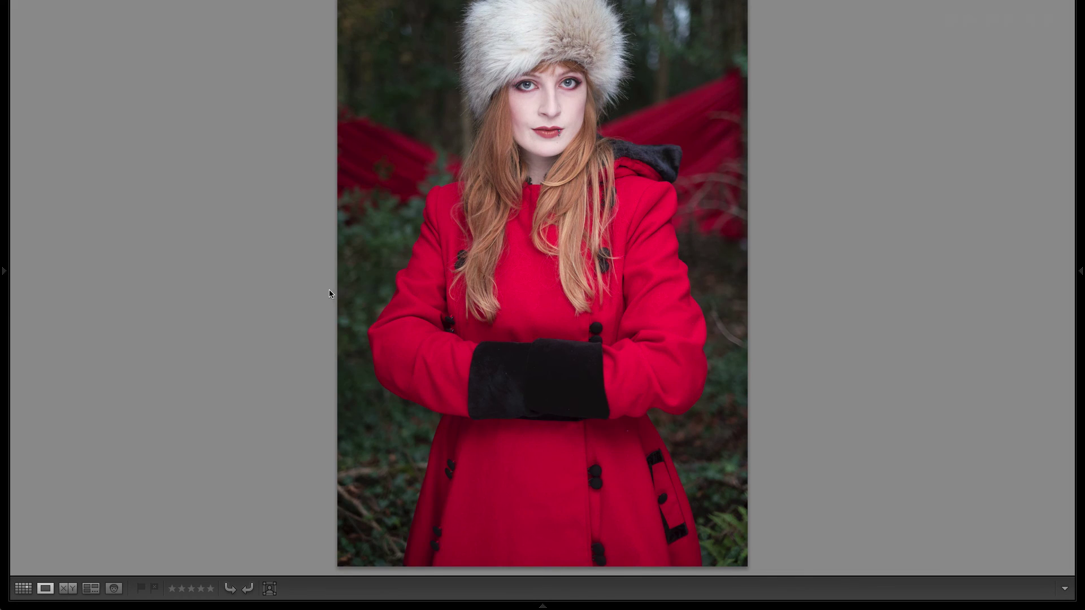
{"action": "key", "text": "d"}
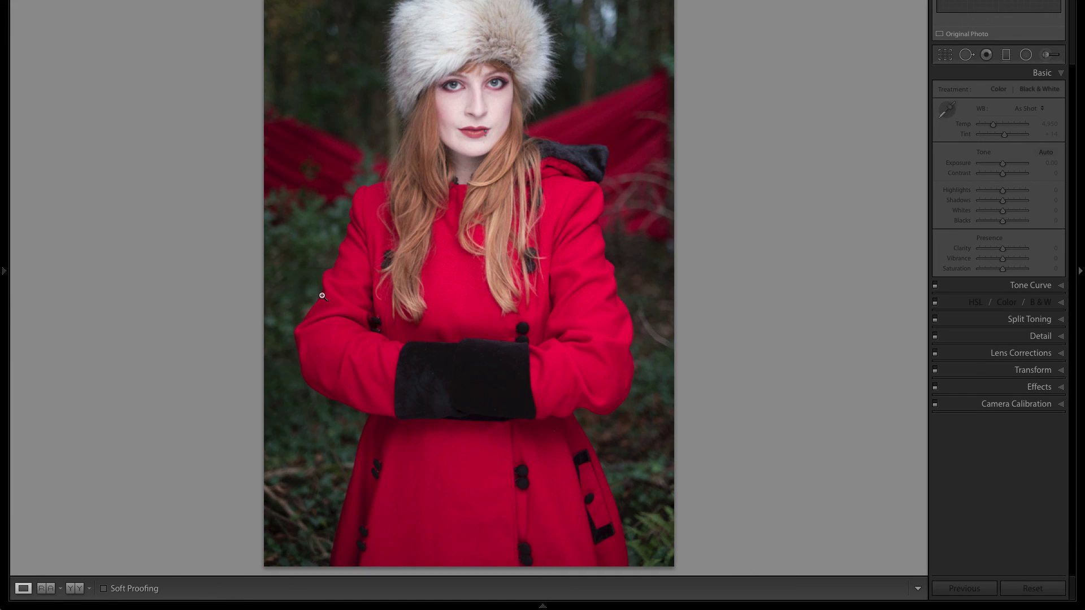
{"action": "left_click", "coordinate": [45, 588]}
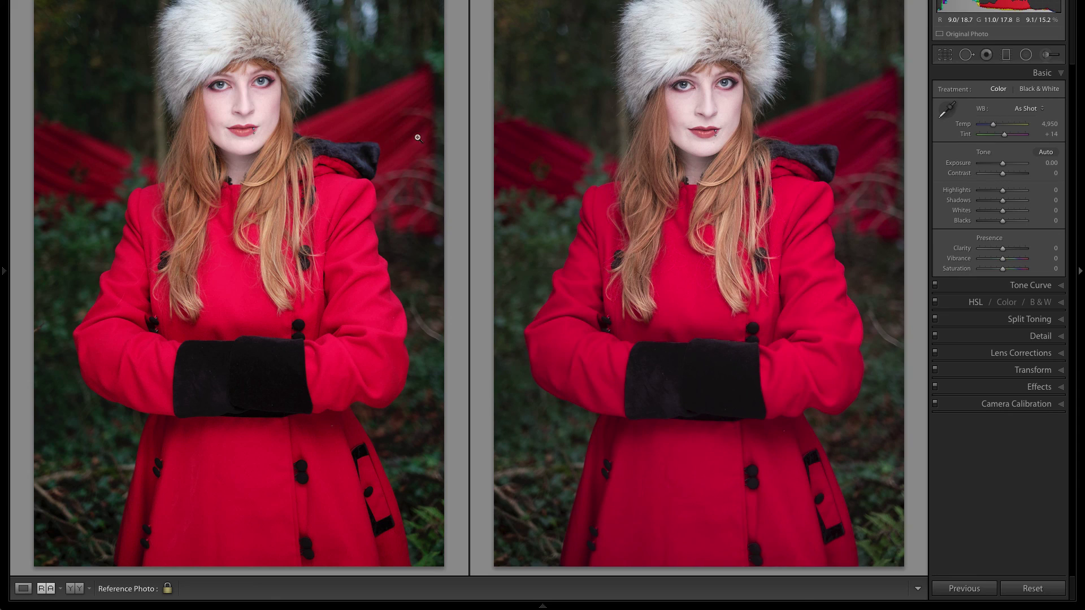